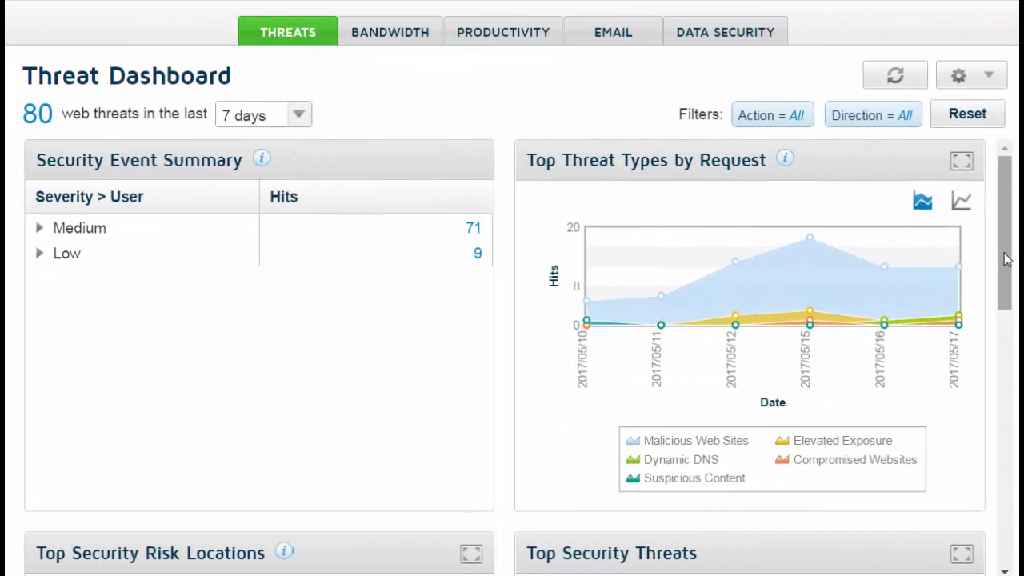
View the Bandwidth, Productivity, Email Security and Data Security dashboards in turn
left_click_drag(1006, 259, 988, 535)
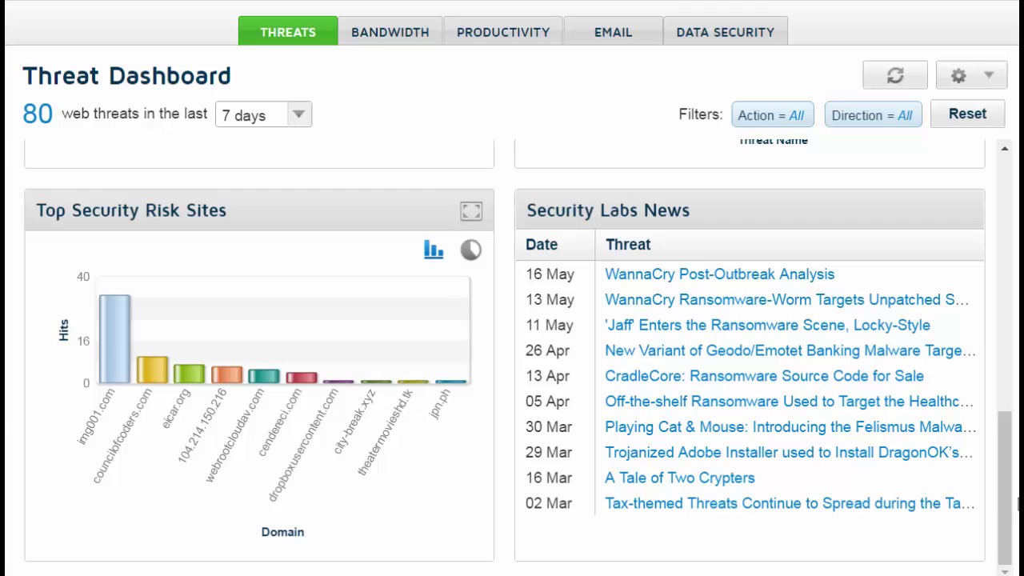
left_click(414, 37)
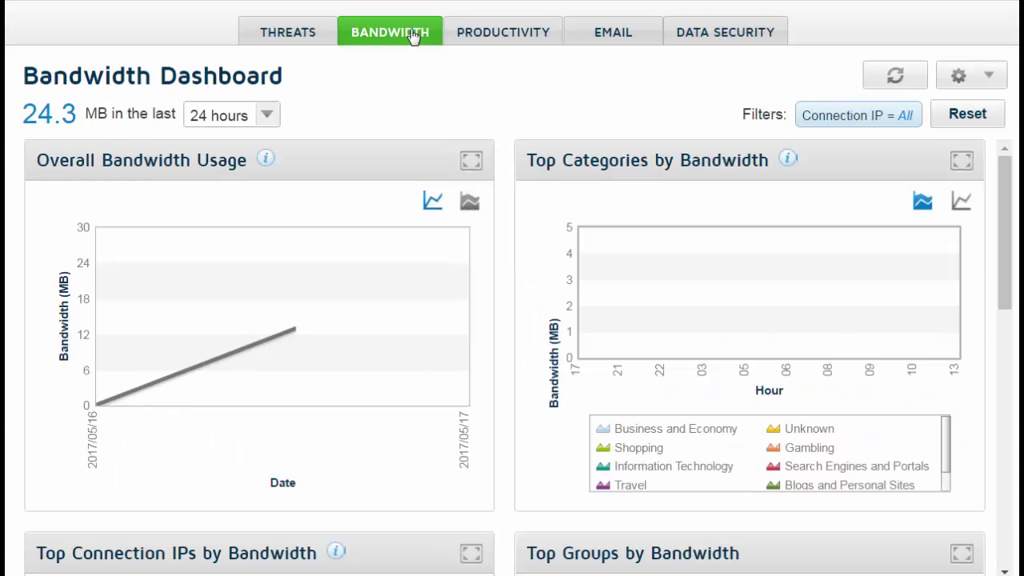
left_click(486, 36)
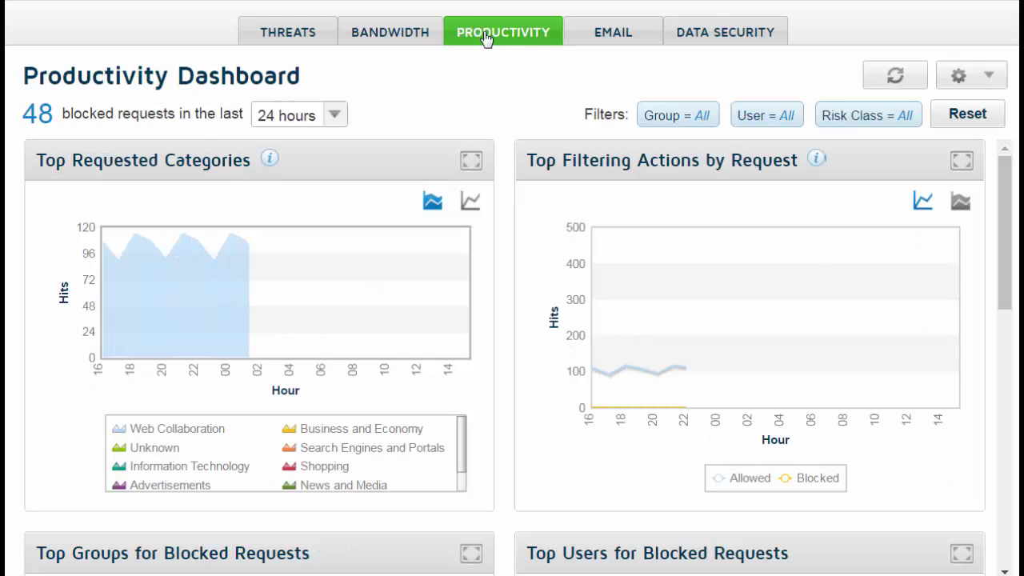
left_click(621, 39)
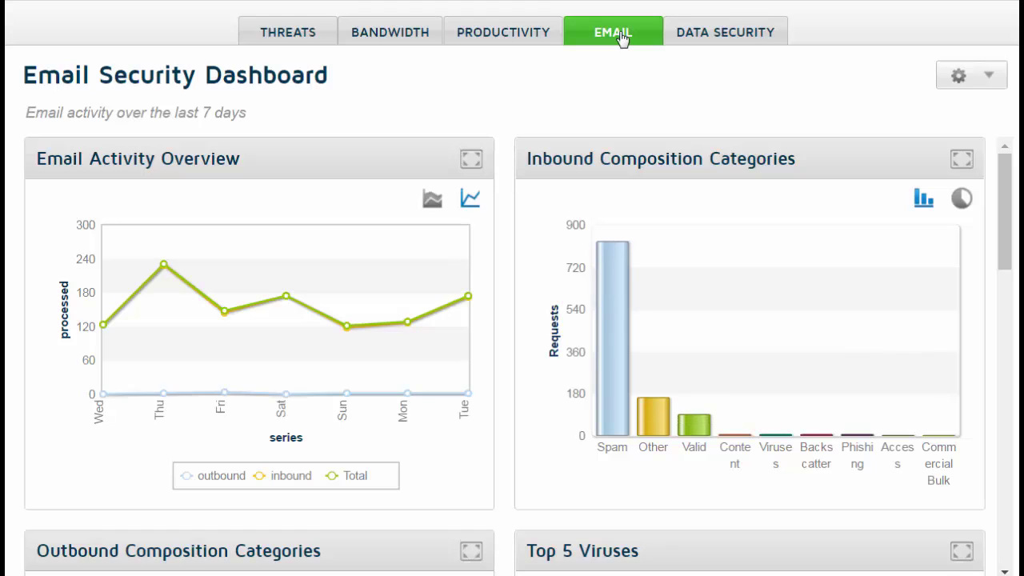
left_click(723, 41)
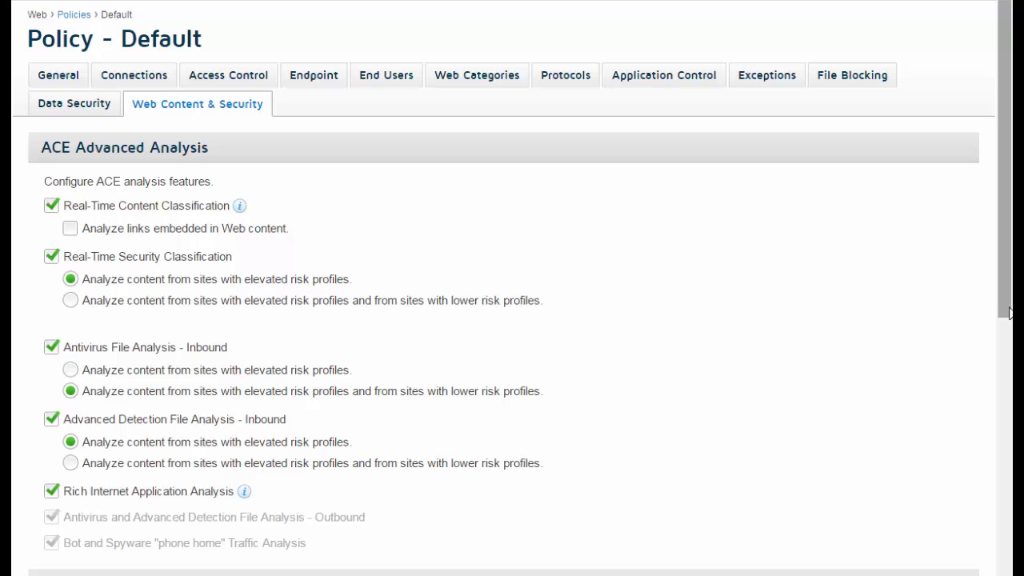
Scroll down through the Default policy's Web Content & Security settings
left_click_drag(1010, 311, 1010, 575)
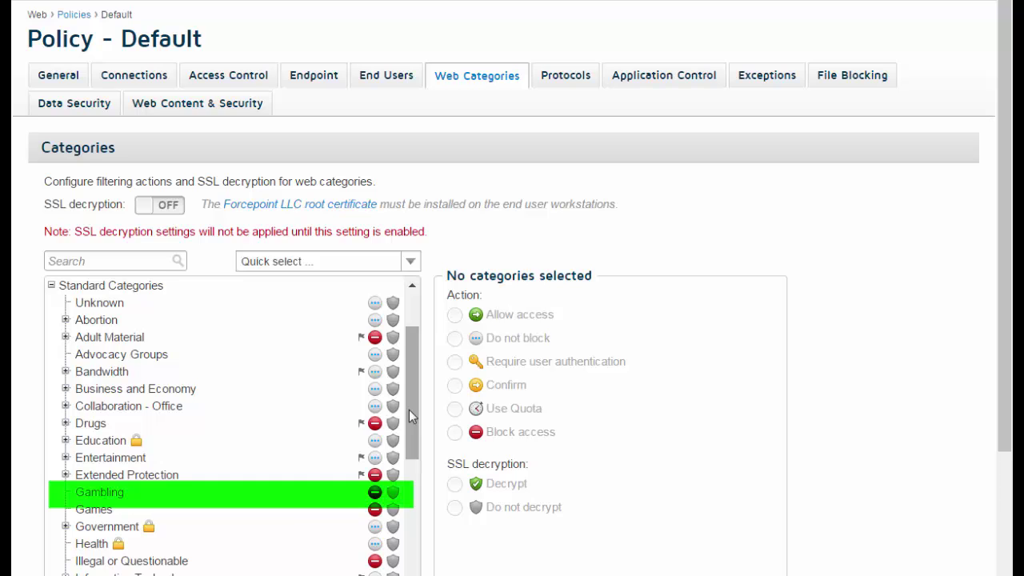
Scroll the Web Categories tree back to the top
left_click_drag(409, 410, 416, 365)
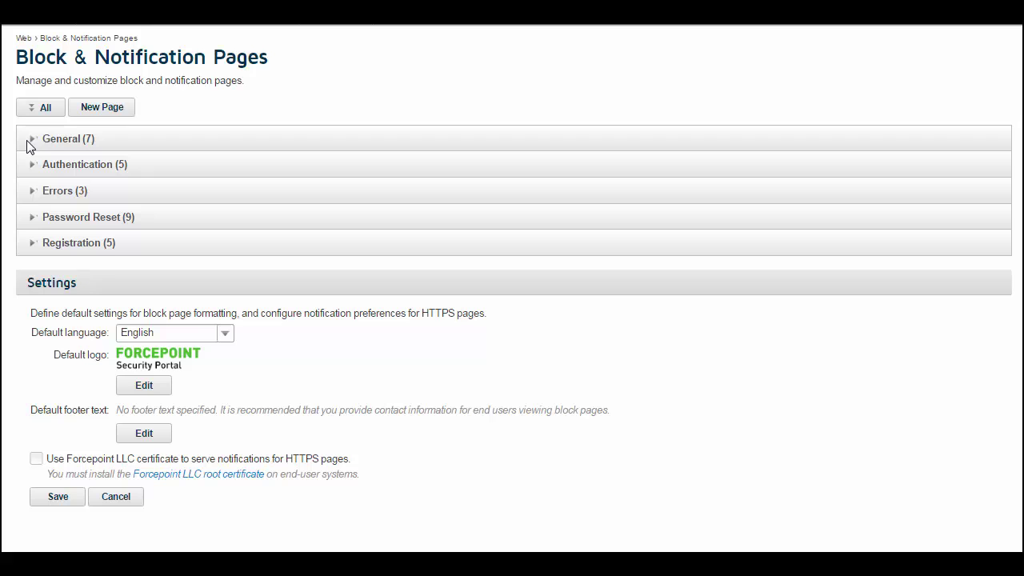
Preview the General (7) and Authentication (5) page groups, collapsing each again
left_click(29, 143)
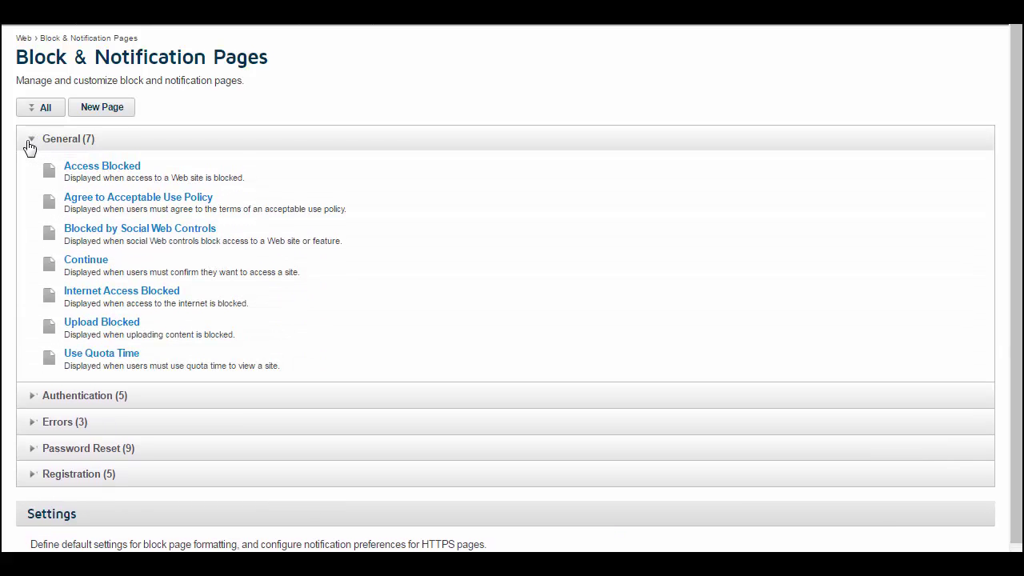
left_click(30, 141)
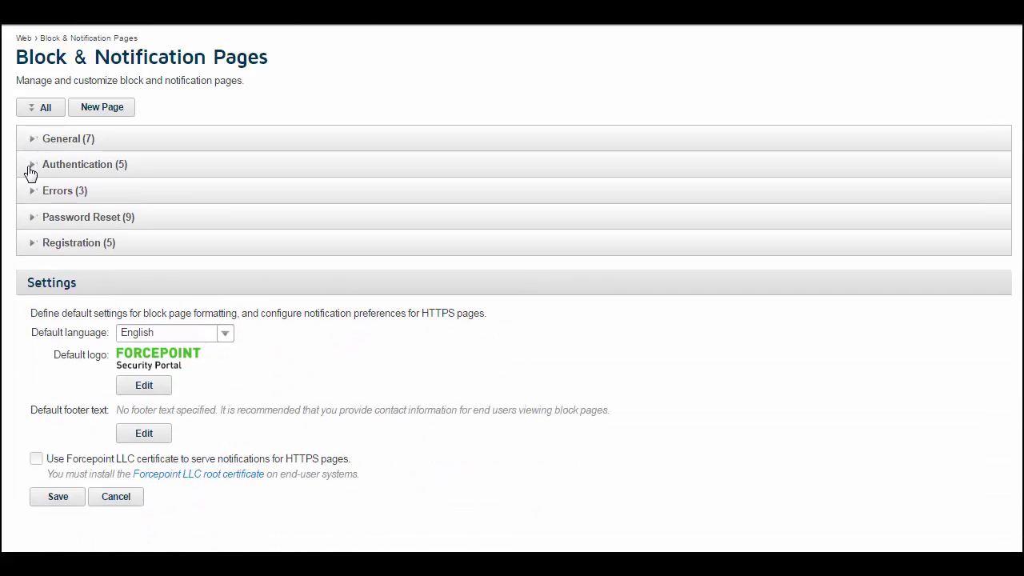
left_click(30, 169)
left_click(30, 169)
Start a new notification page, cancel it, and expand the General group's seven pages
left_click(92, 112)
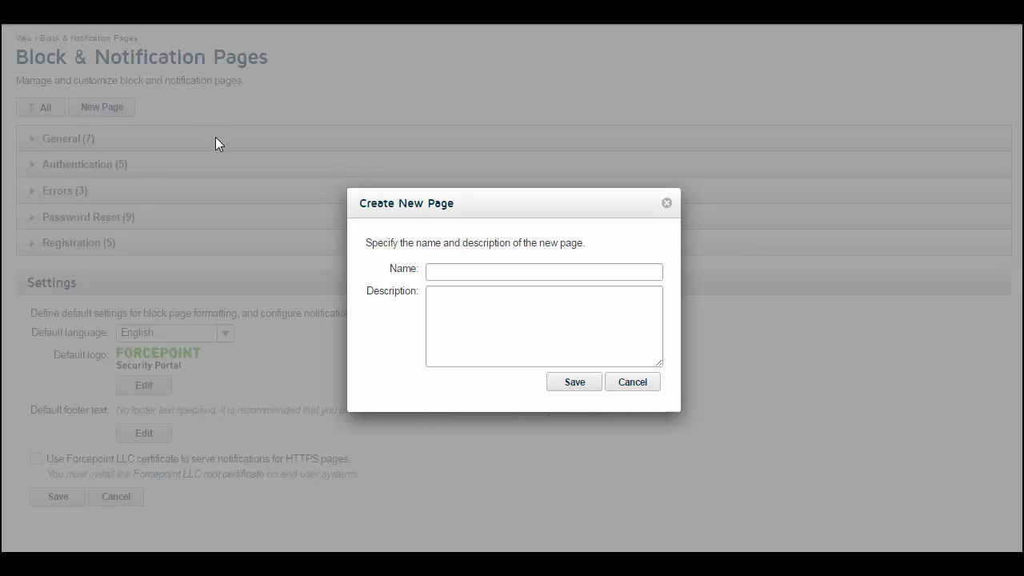
left_click(620, 386)
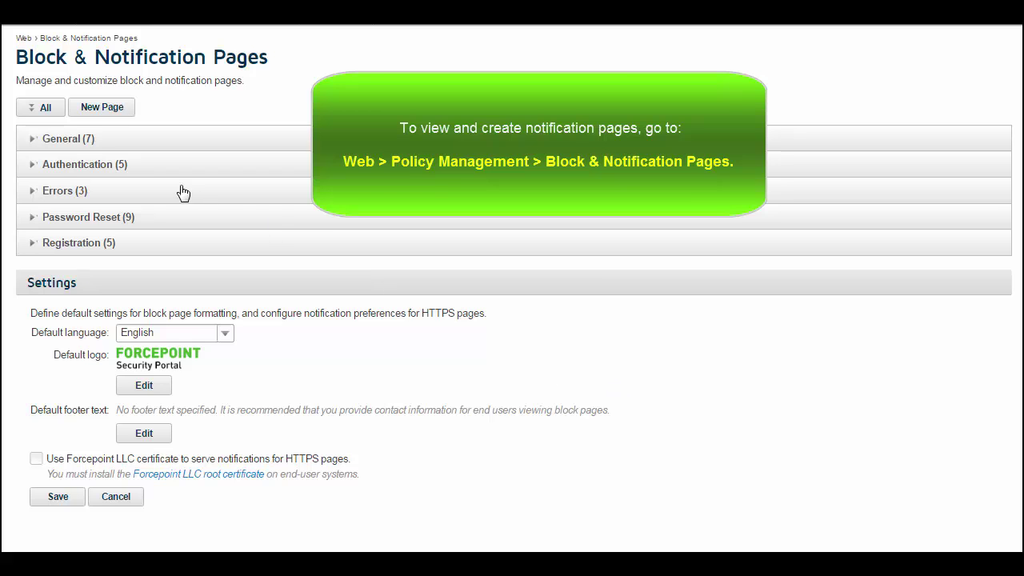
left_click(33, 140)
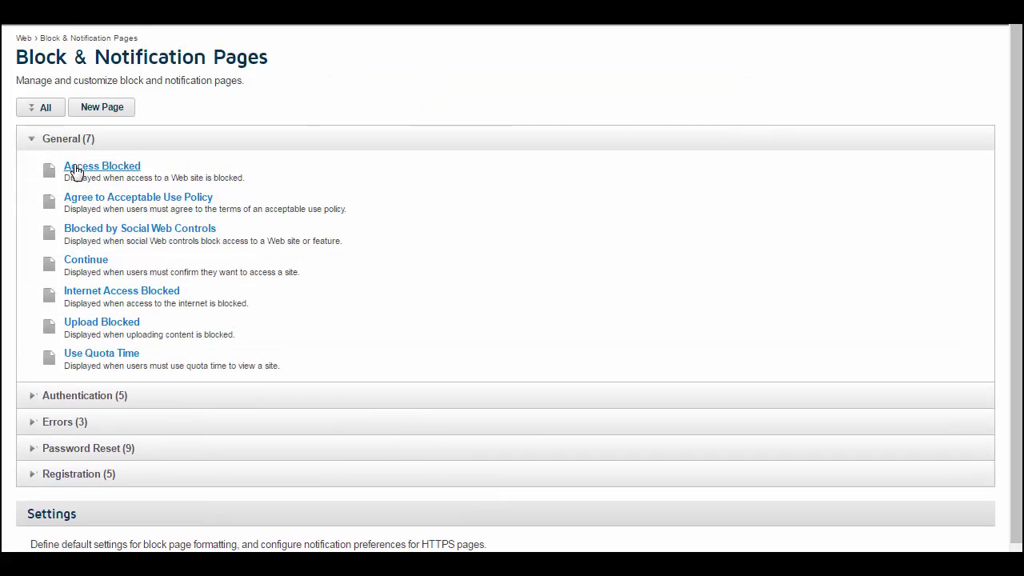
Switch the Access Blocked page to HTML source editing, confirming the warning
left_click(75, 168)
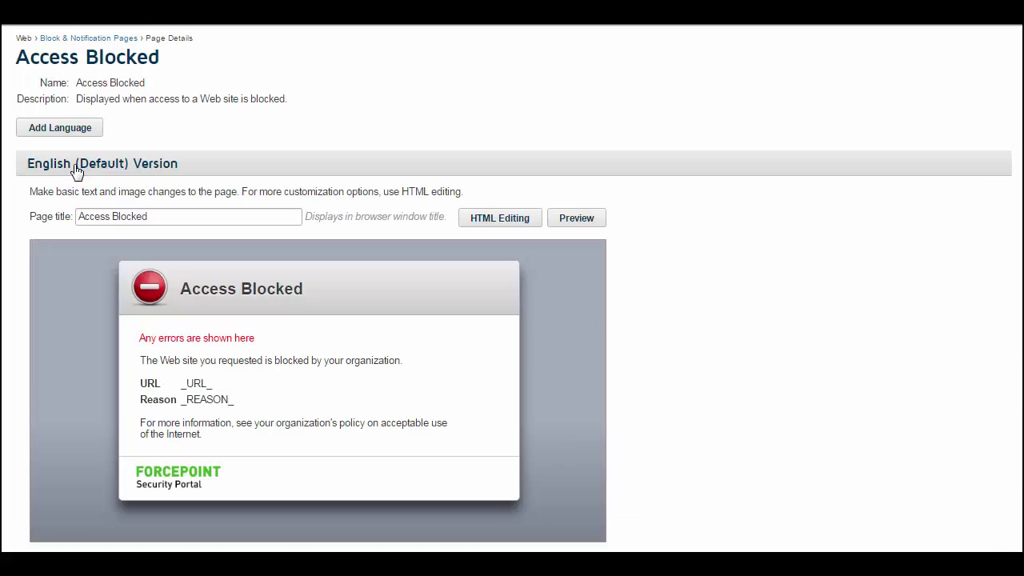
left_click(482, 222)
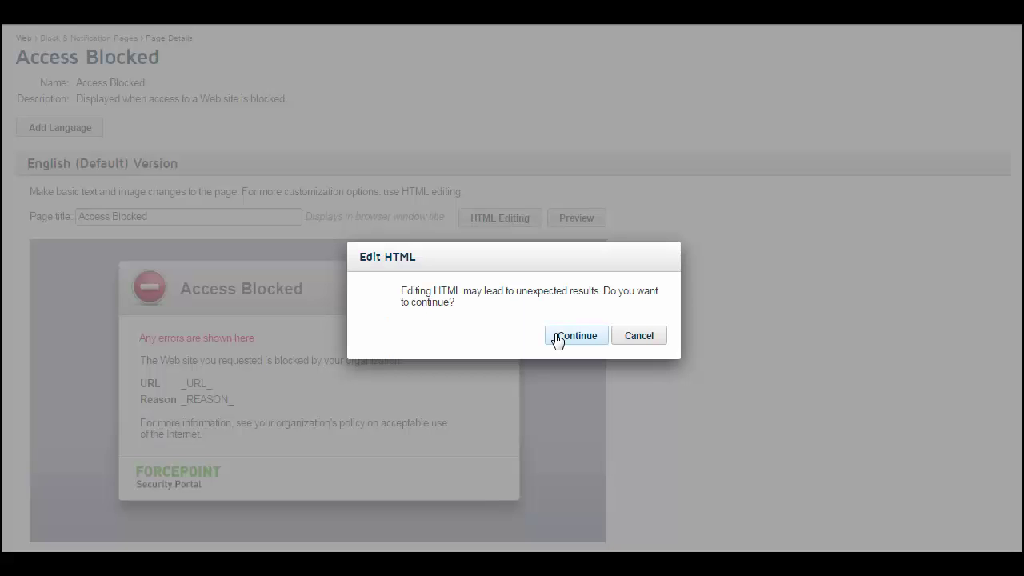
left_click(556, 340)
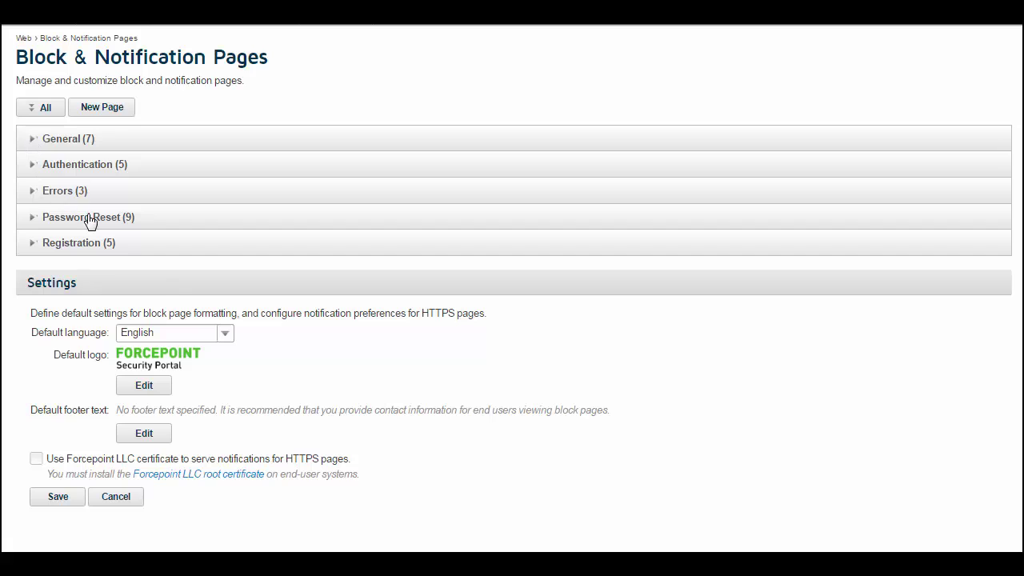
Check the Default language choices, then drill into the Generic threat's top users
left_click(227, 333)
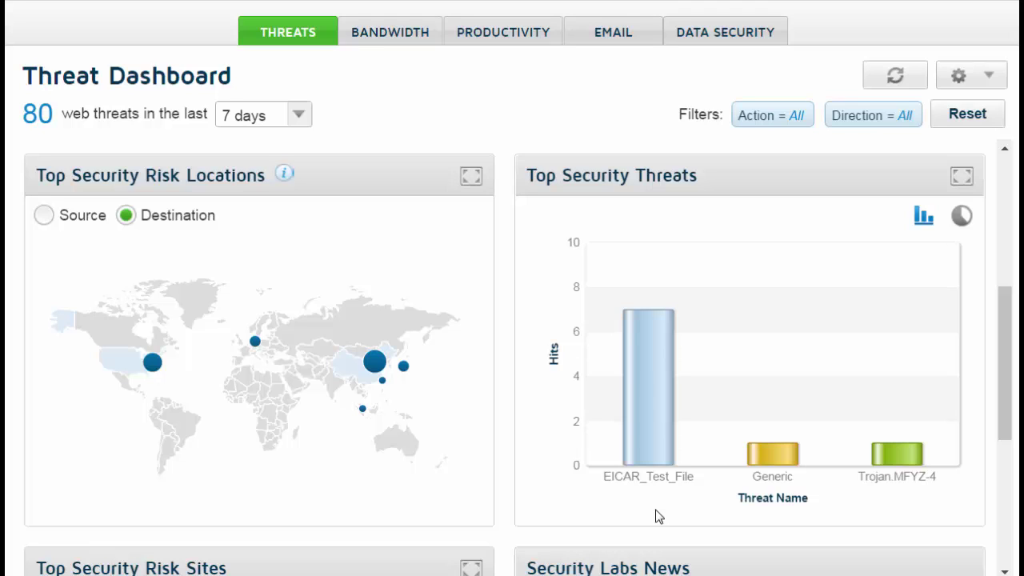
mouse_move(653, 451)
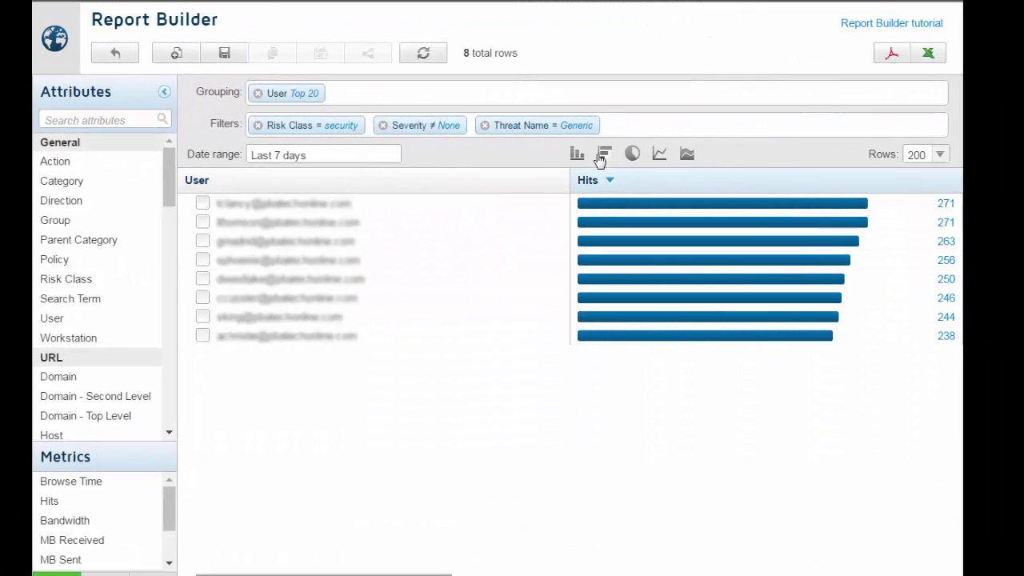
Show the top users' hits as a bar chart, then a pie chart, then open Report Catalog
left_click(603, 155)
left_click(633, 156)
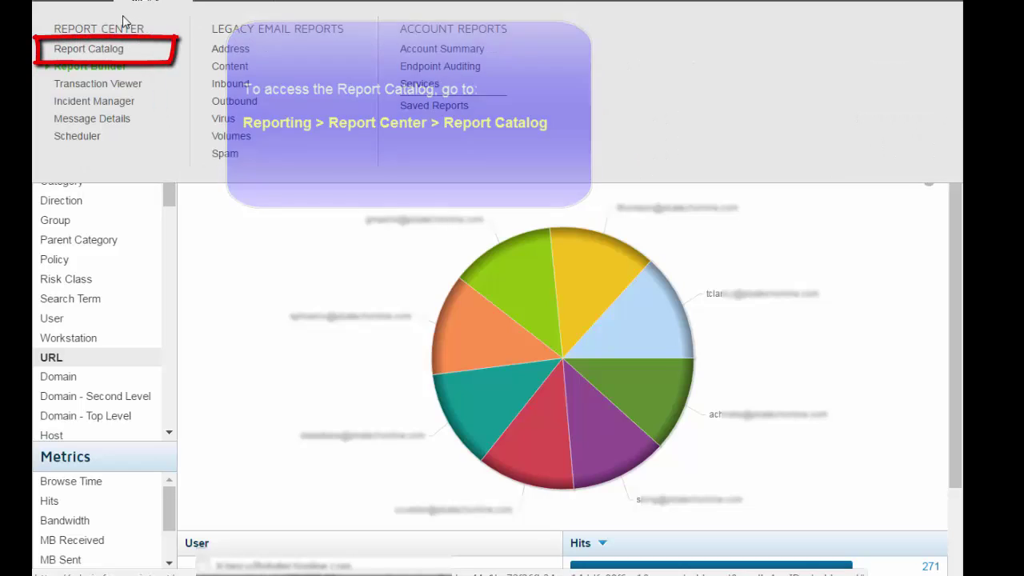
left_click(112, 49)
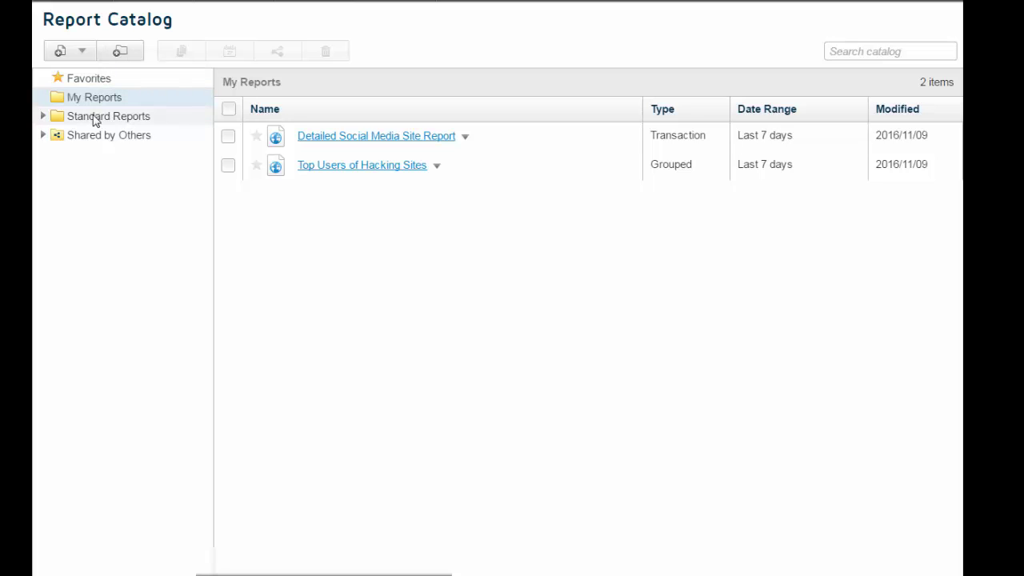
List the Email Activity reports under Standard Reports > Email Security
left_click(43, 118)
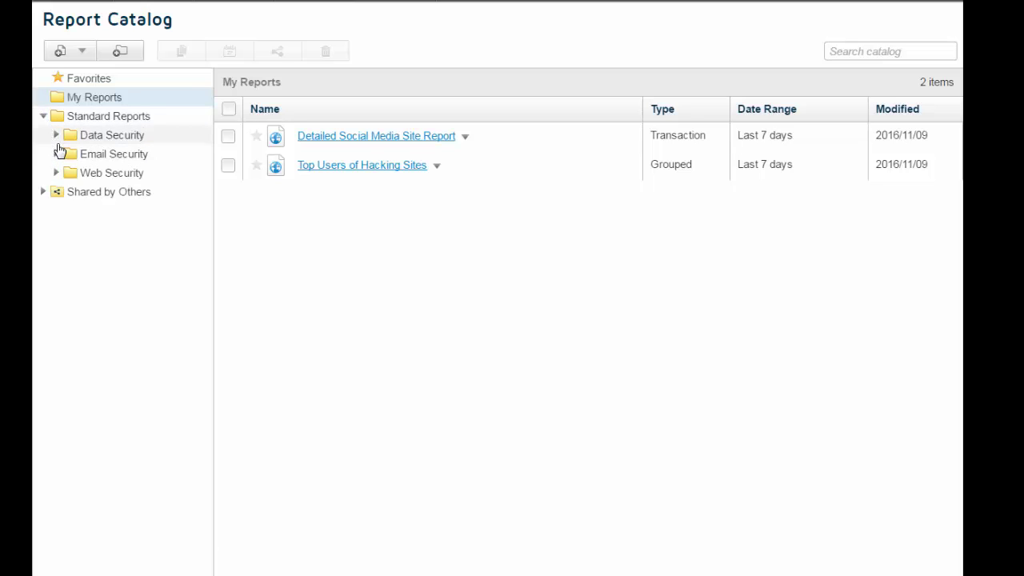
left_click(56, 154)
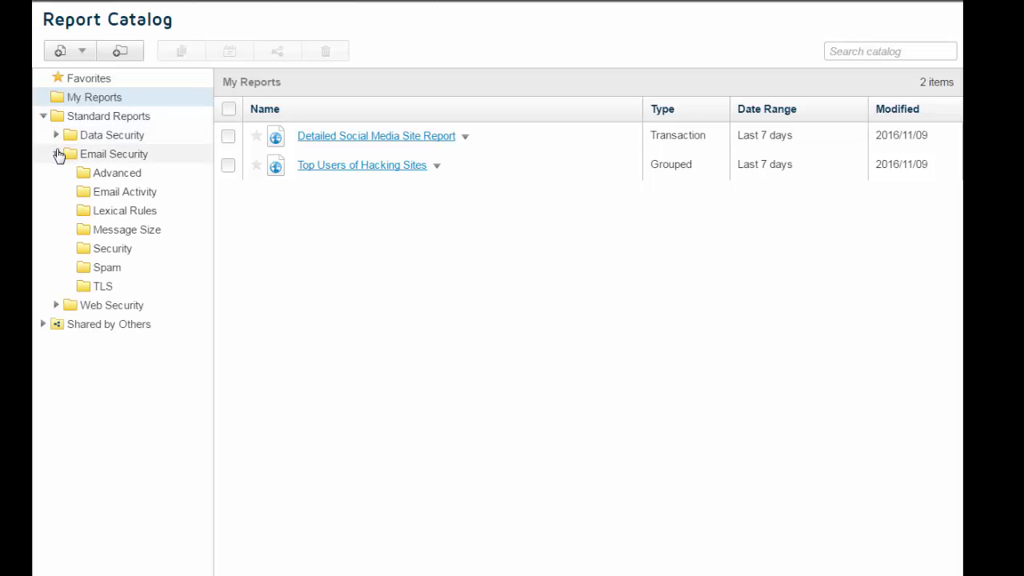
left_click(91, 198)
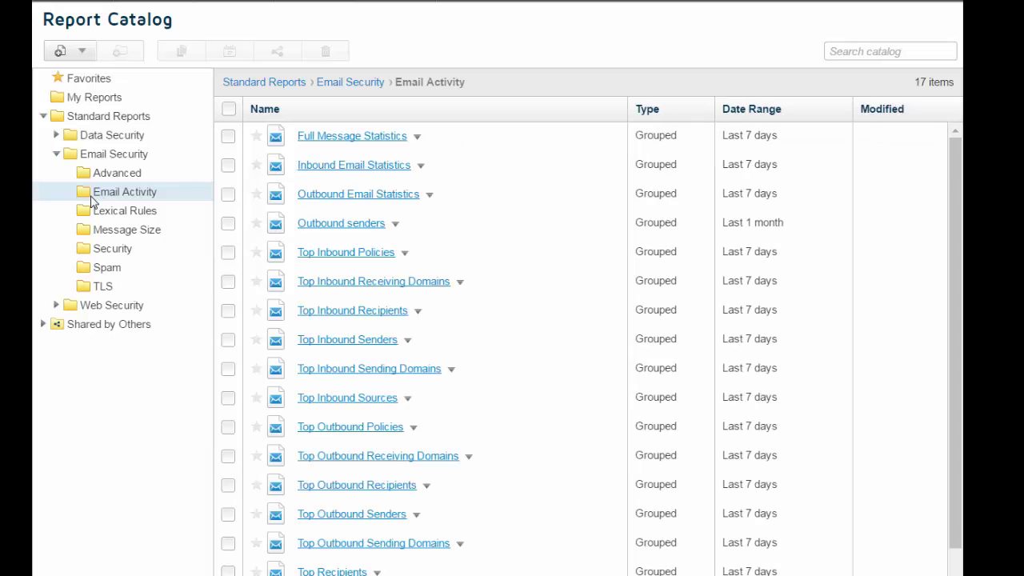
Build a new Web Security report grouped by Risk Class
mouse_move(96, 69)
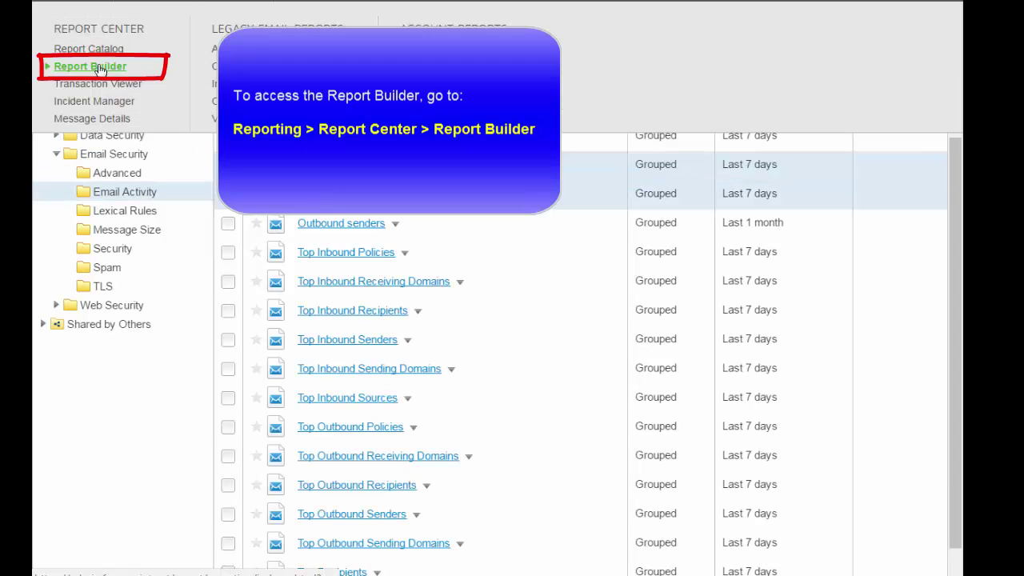
left_click(99, 68)
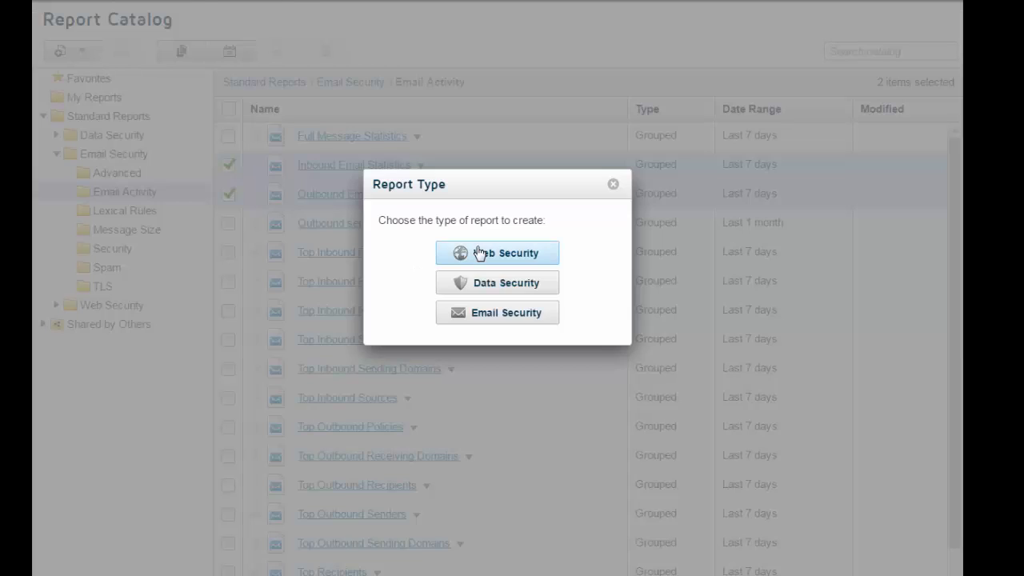
left_click(479, 253)
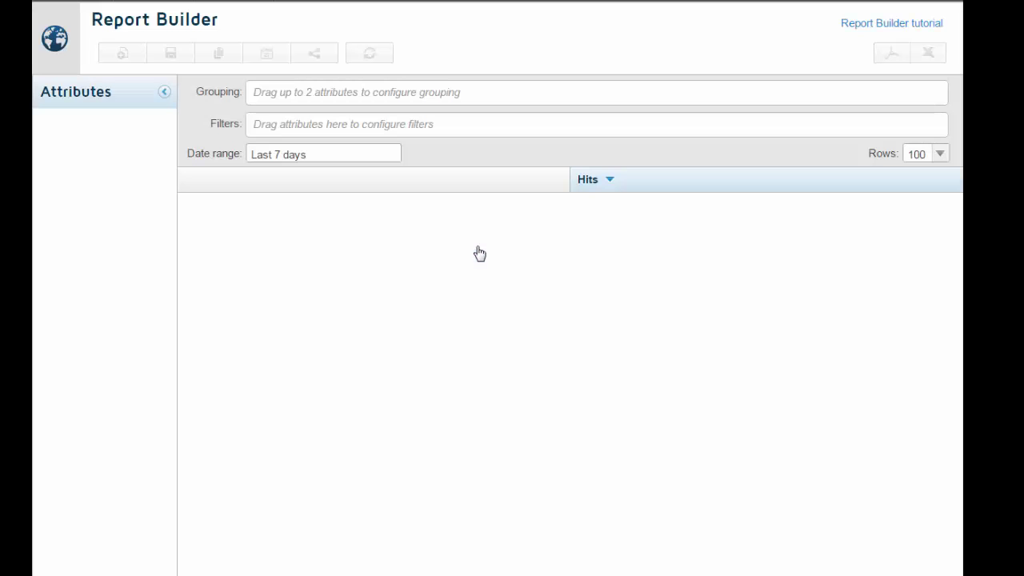
left_click_drag(69, 287, 300, 86)
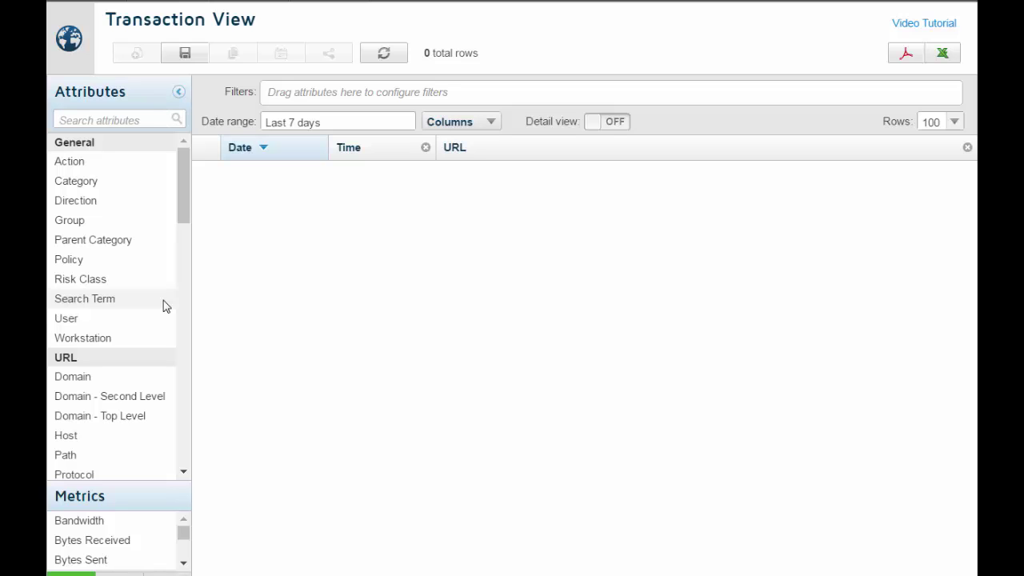
Filter to Action Blocked and Risk Class Productivity Loss, add a Bandwidth column, and refresh
left_click_drag(156, 161, 327, 92)
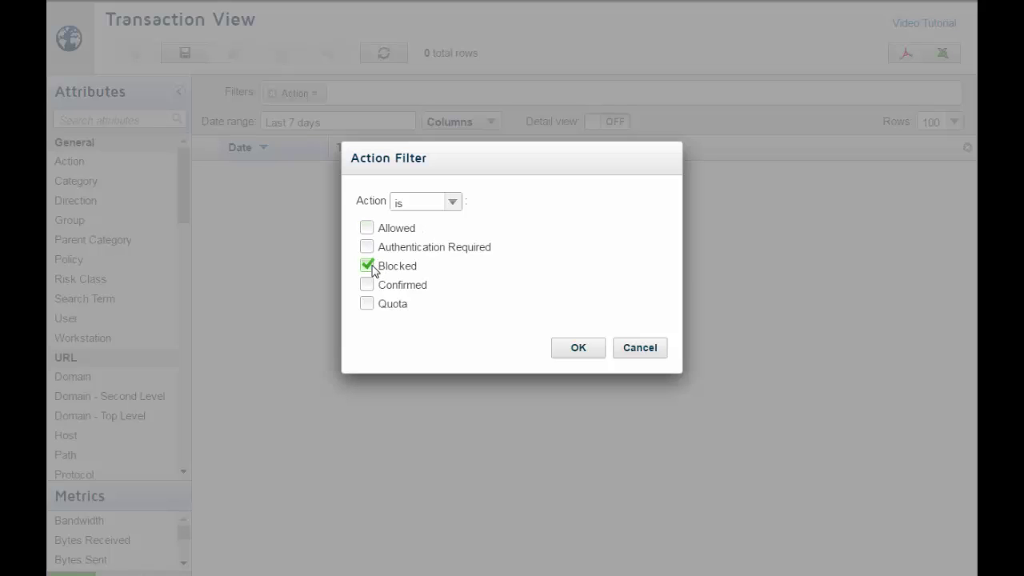
left_click(562, 349)
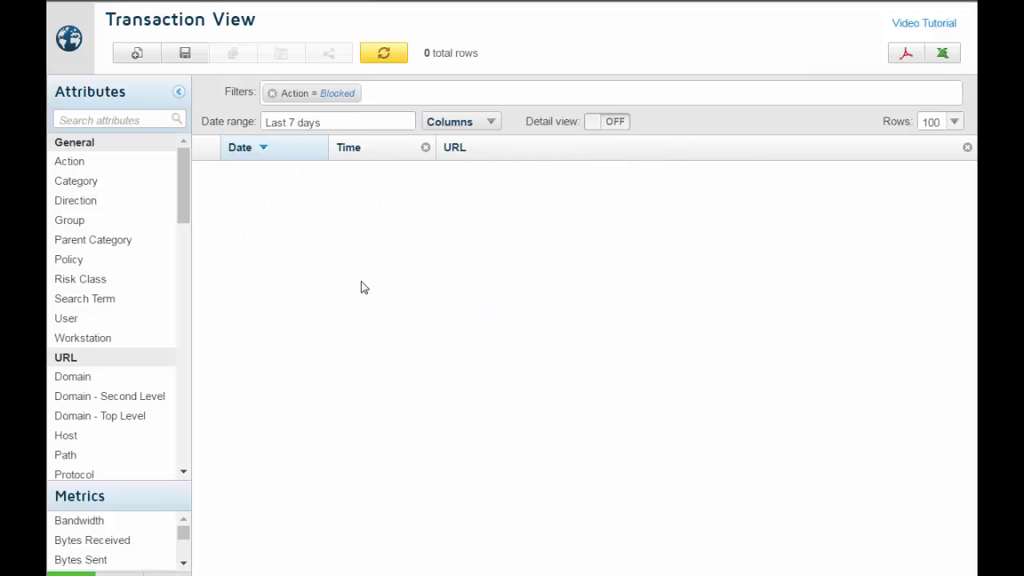
left_click_drag(119, 280, 437, 90)
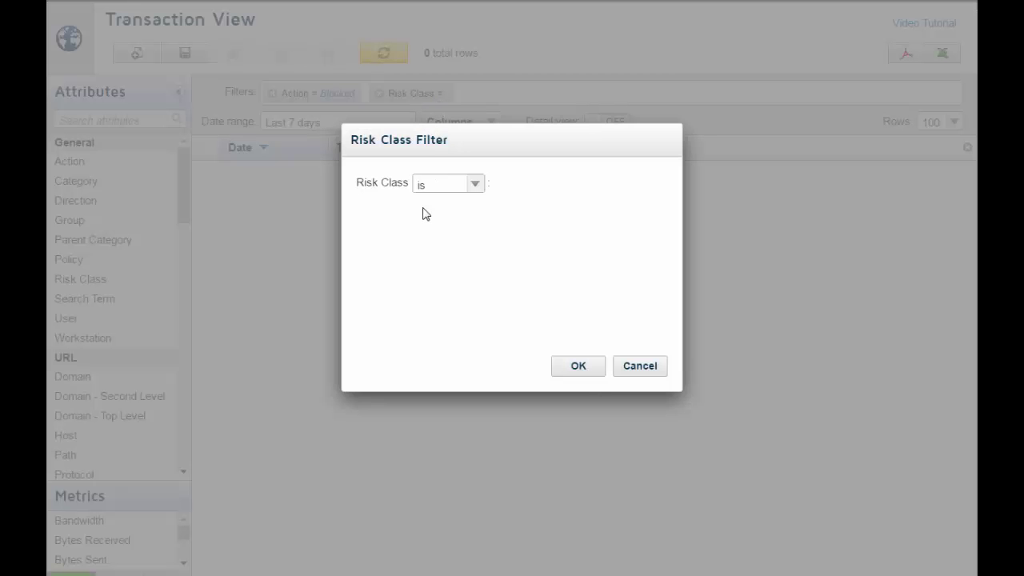
left_click(367, 285)
left_click(560, 366)
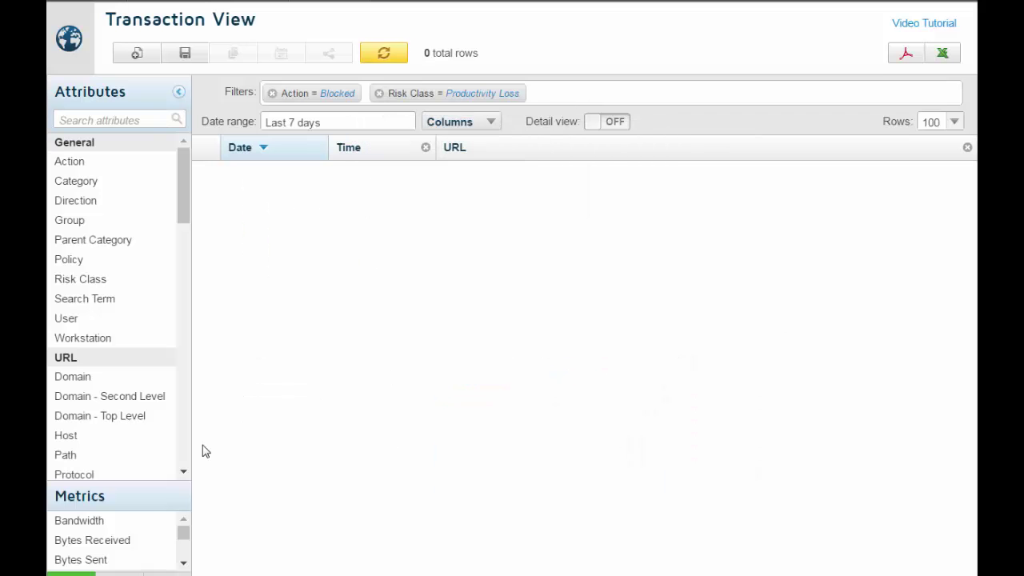
left_click_drag(118, 524, 604, 165)
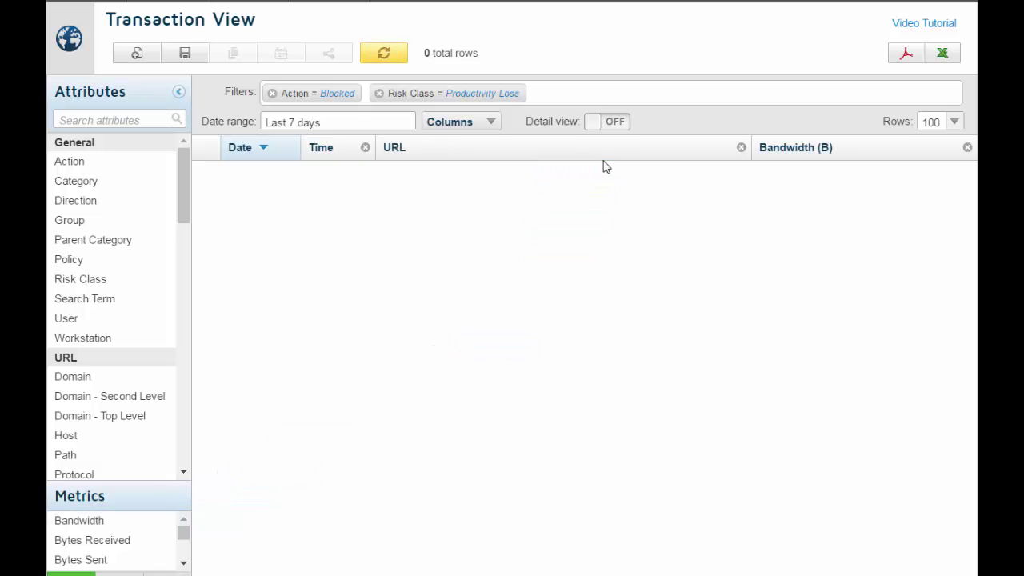
left_click(384, 54)
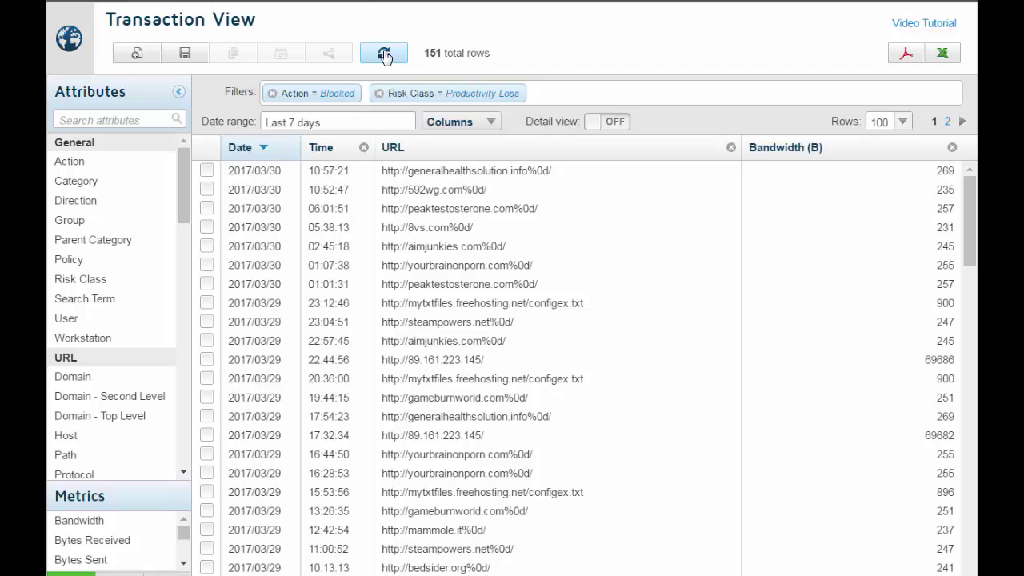